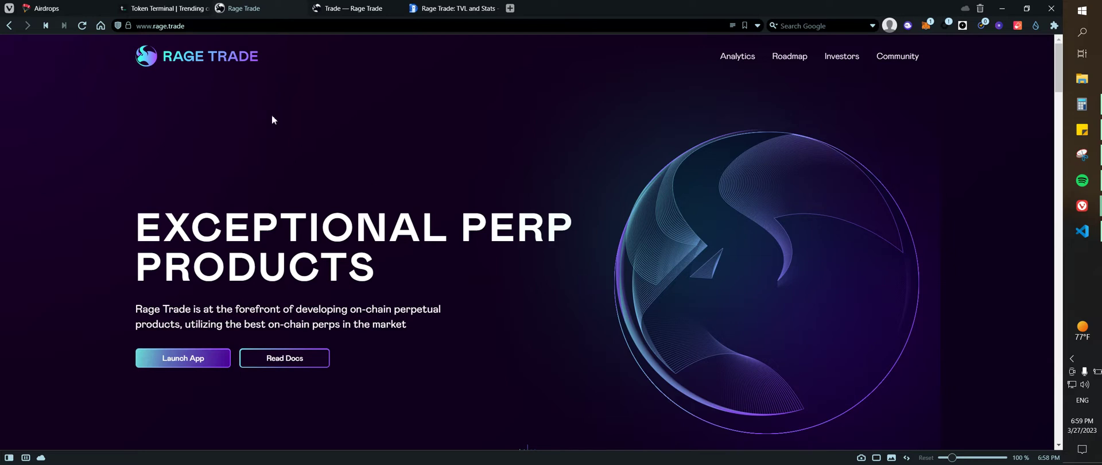
- Examine the 90-day trending Arbitrum contracts on Token Terminal, including where Rage Trade's Clearing House ranks
click(170, 8)
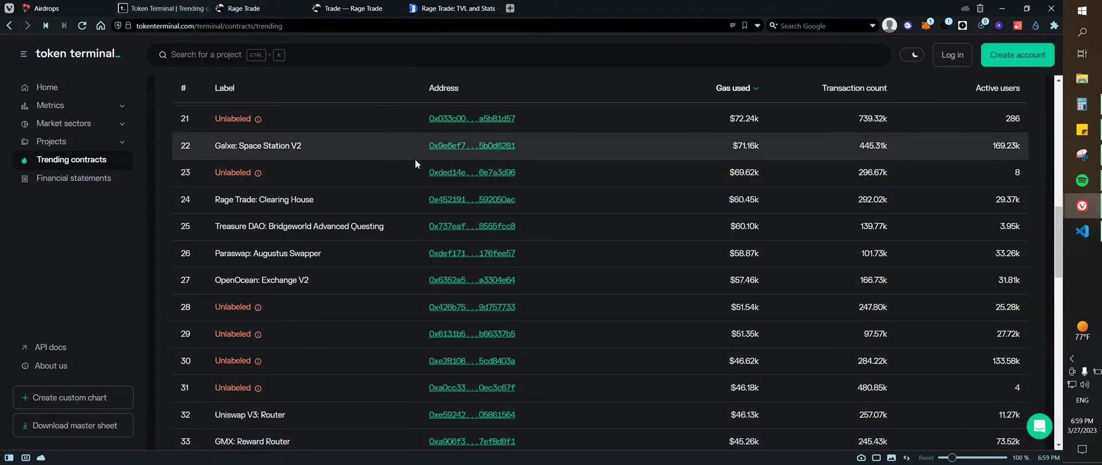
scroll(575, 373, up, 10)
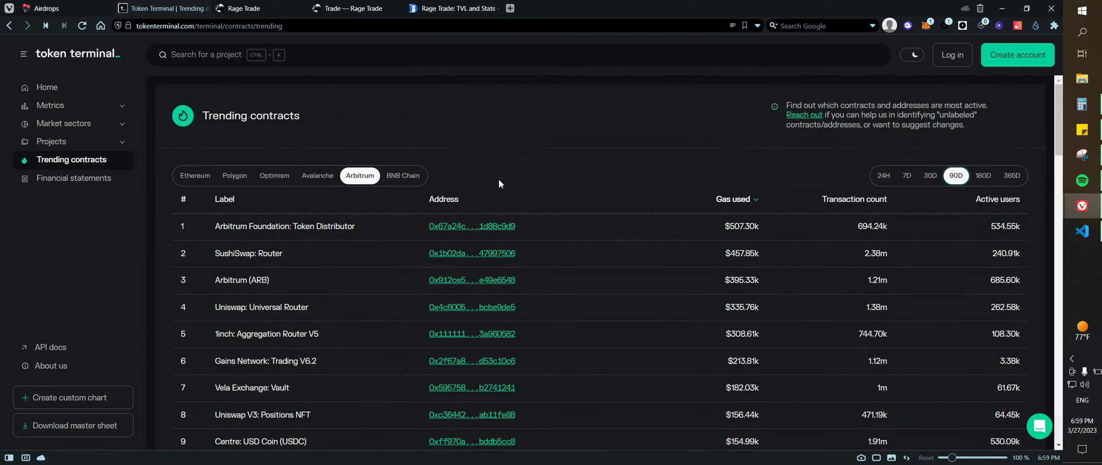
scroll(364, 304, down, 10)
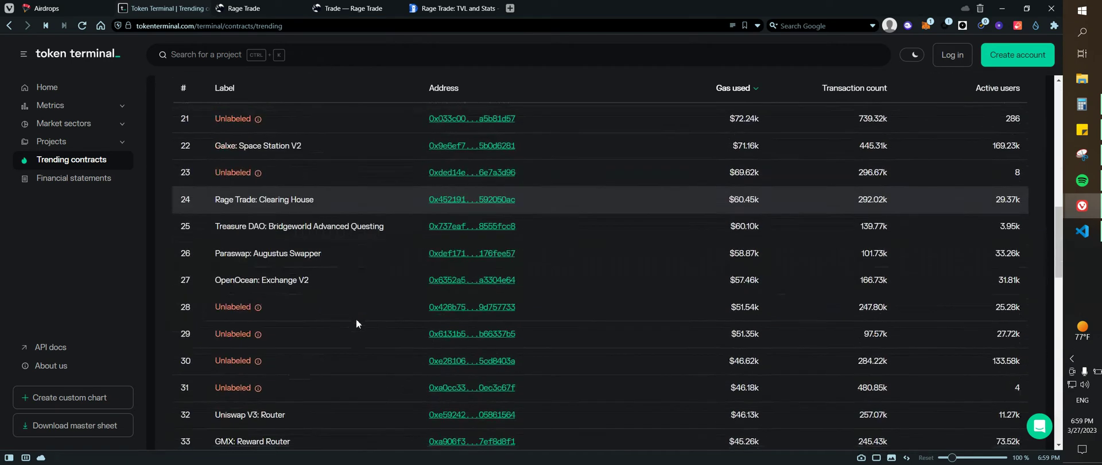
scroll(416, 325, down, 3)
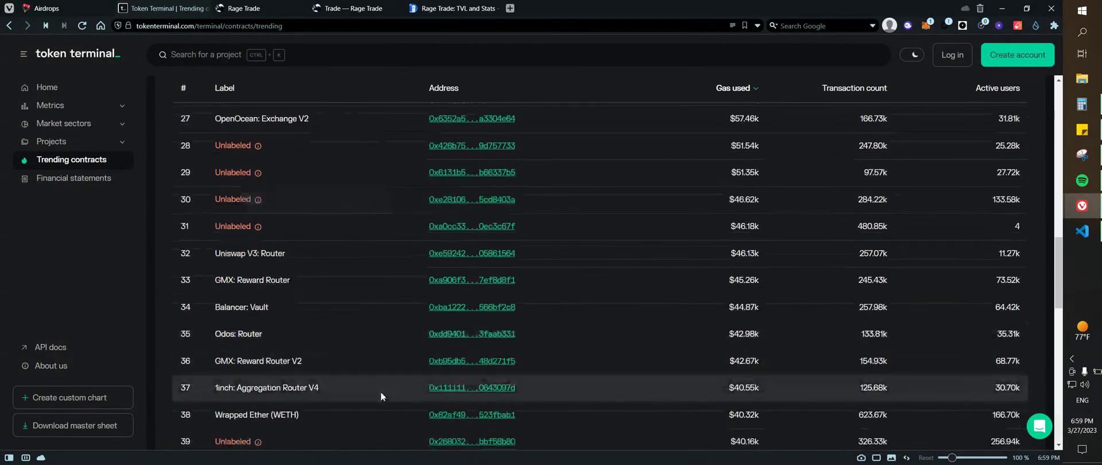
scroll(396, 363, down, 2)
scroll(265, 316, up, 4)
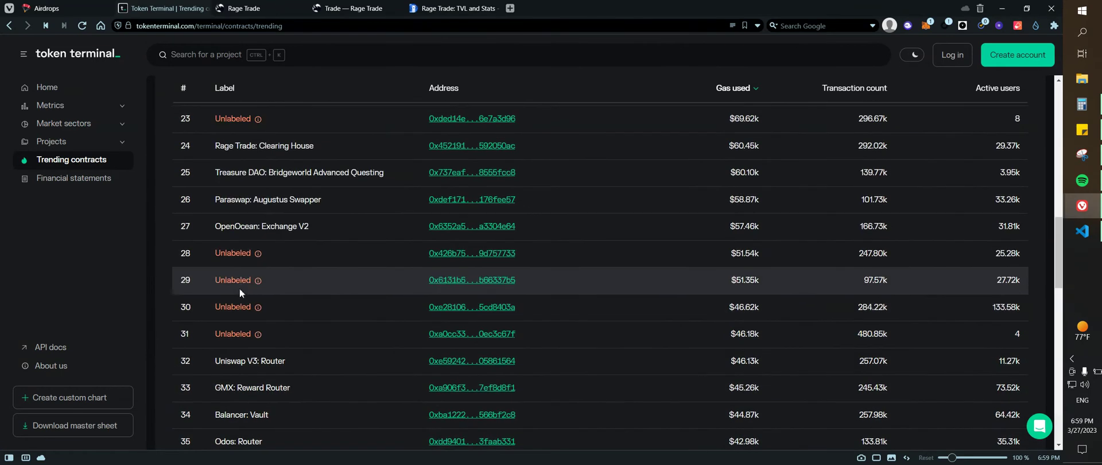
scroll(240, 293, up, 3)
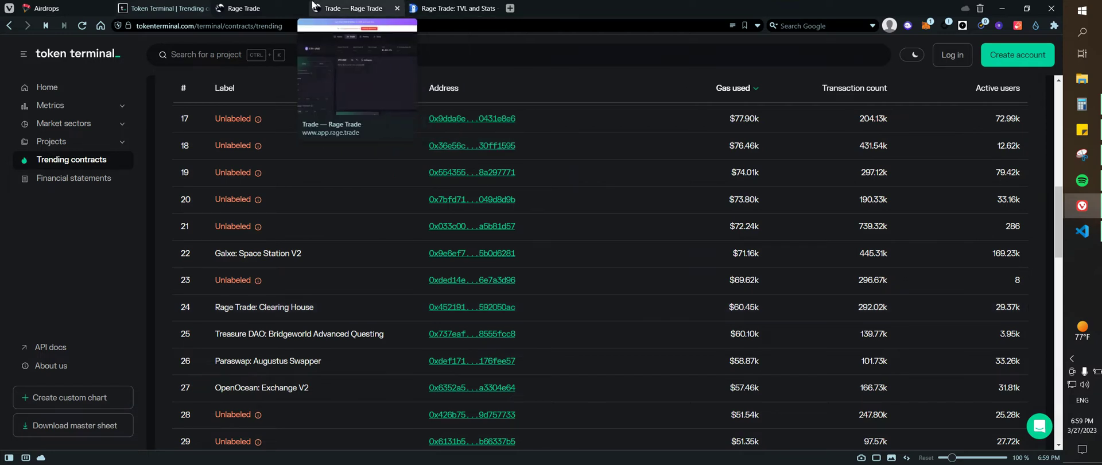
- Review the Rage Trade Analytics section on the Rage Trade homepage
click(285, 7)
scroll(537, 198, down, 5)
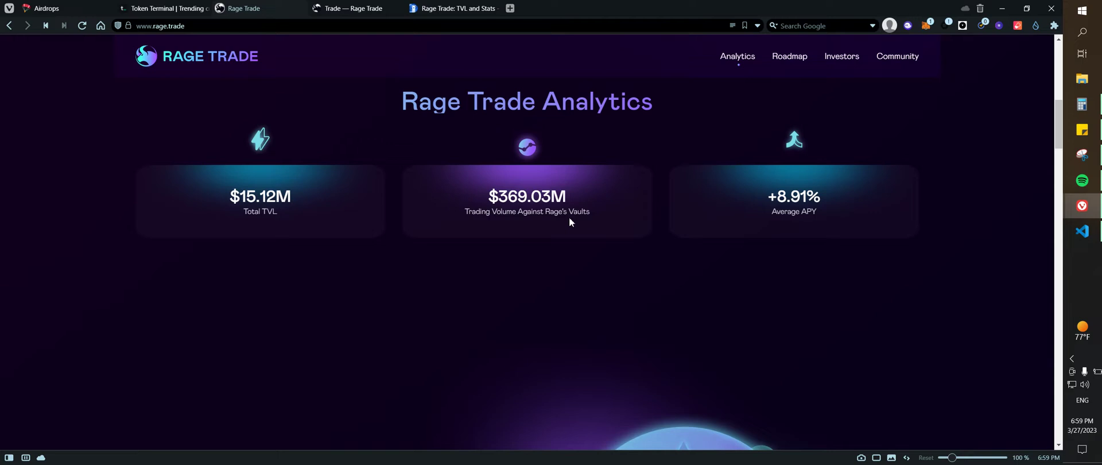
scroll(512, 259, up, 5)
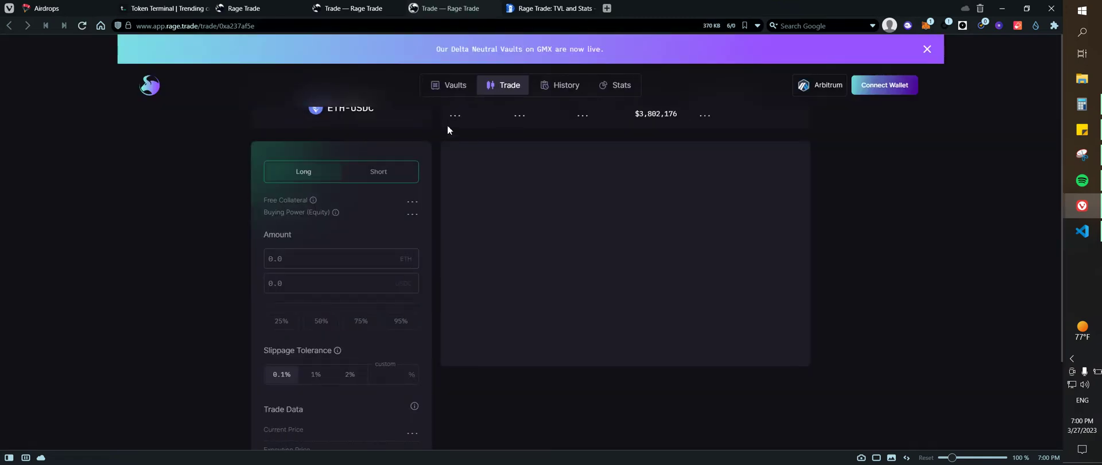
- Examine Rage Trade's total value locked chart and protocol information on DefiLlama, and return to the Rage Trade trading page
click(526, 7)
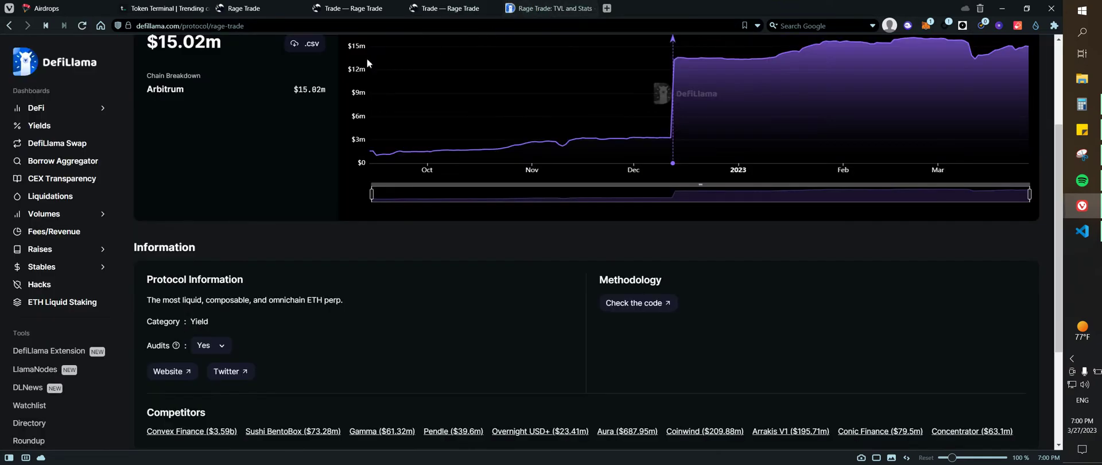
scroll(326, 191, up, 3)
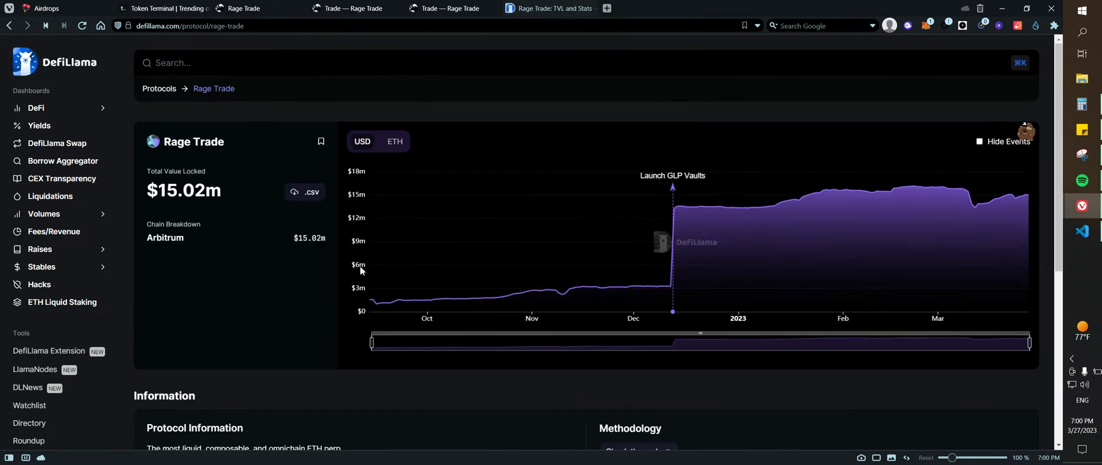
scroll(243, 221, down, 3)
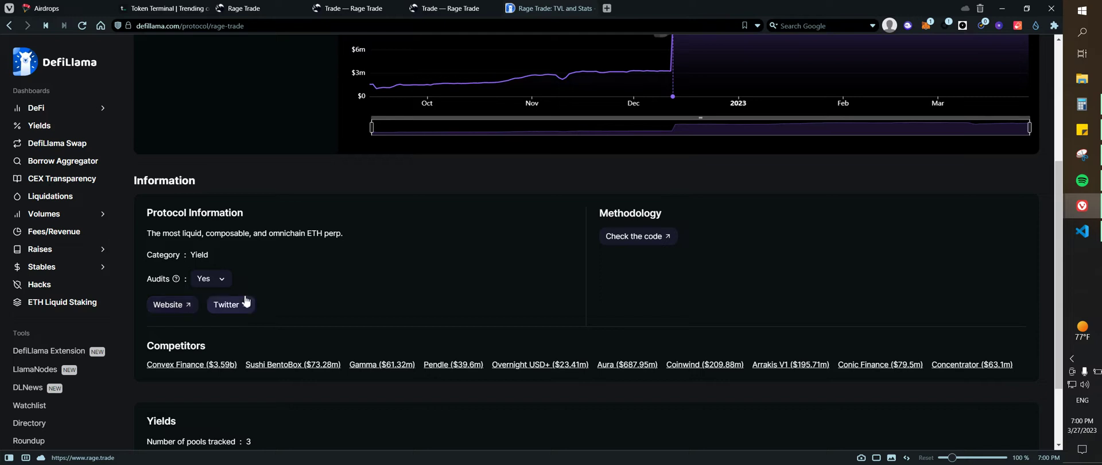
click(350, 8)
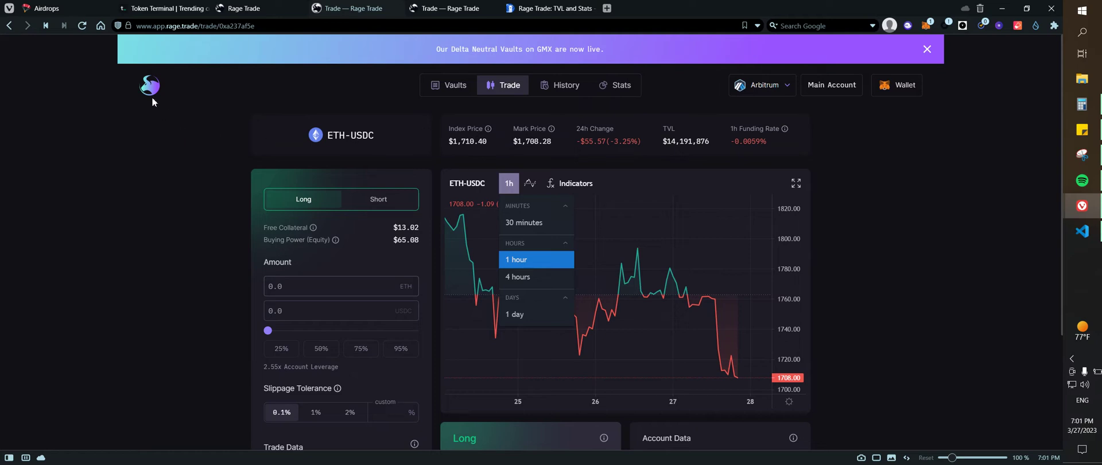
- Open the Shell Protocol entry in the Notion Airdrops table, follow its URL and launch the Shell Protocol app
click(44, 8)
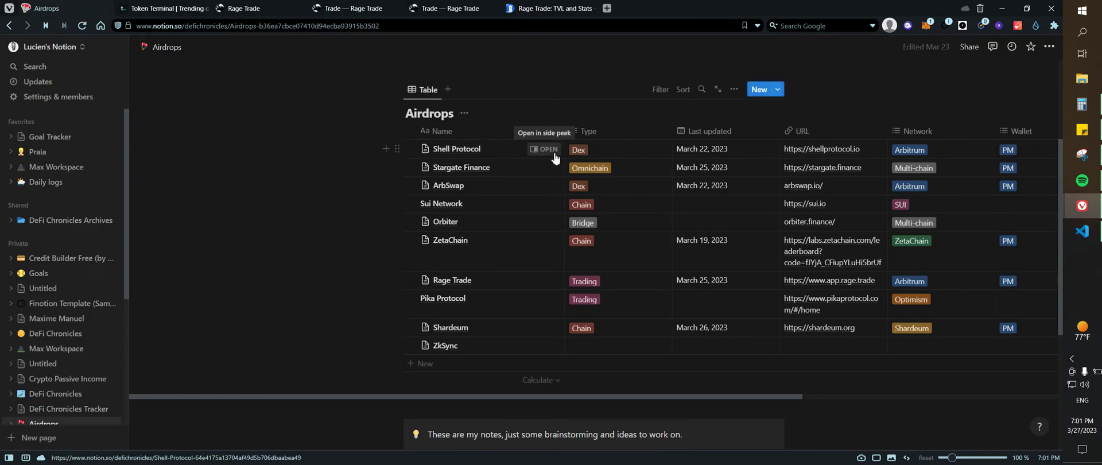
click(548, 150)
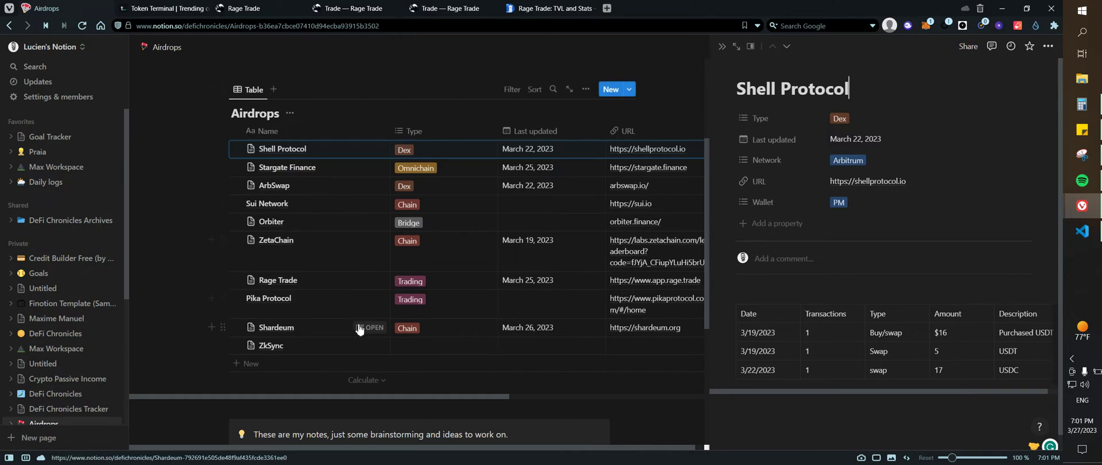
click(852, 182)
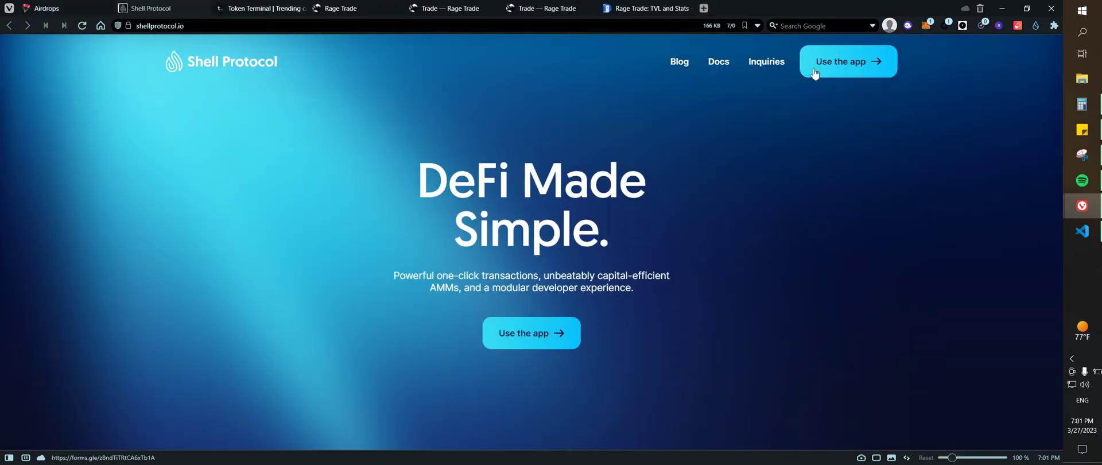
click(817, 74)
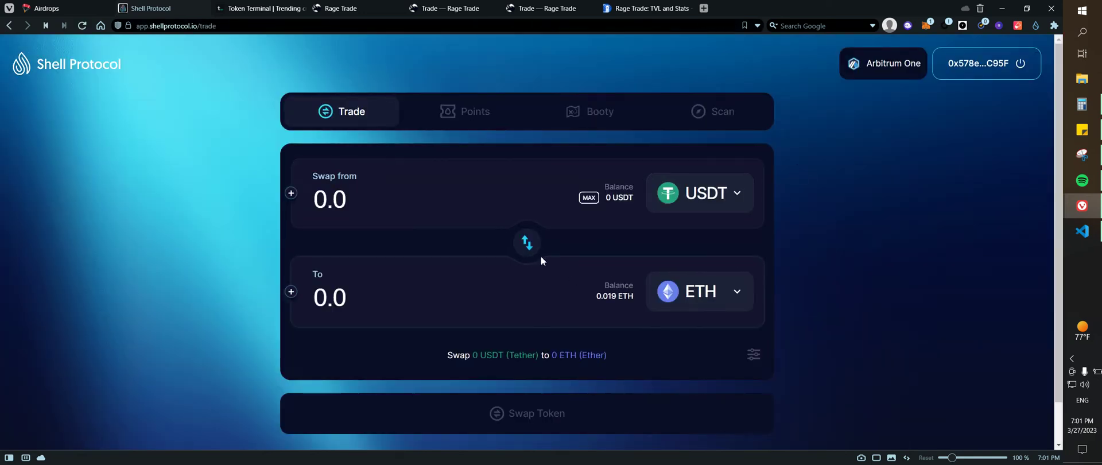
- Set up a swap from ETH to USDC with a receive amount of 21 USDC
click(529, 241)
click(715, 290)
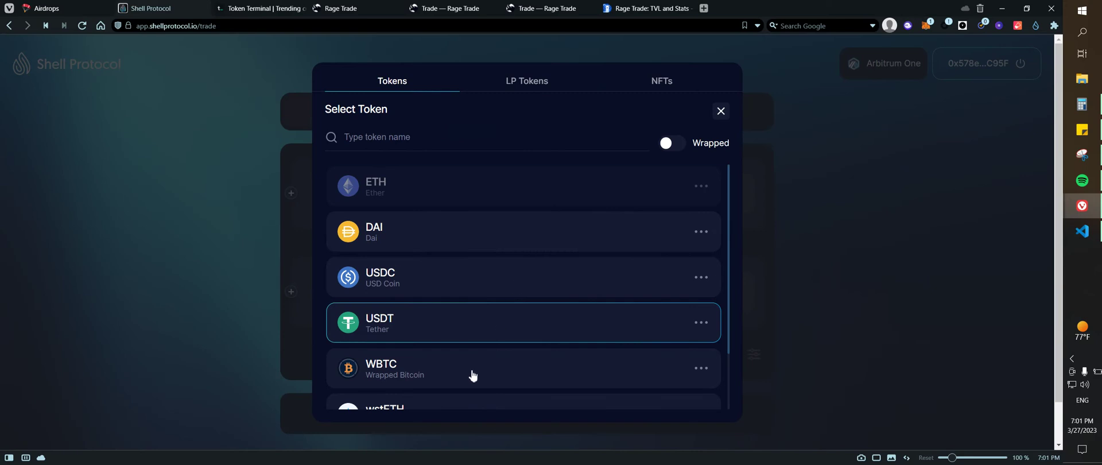
scroll(472, 373, down, 2)
click(463, 348)
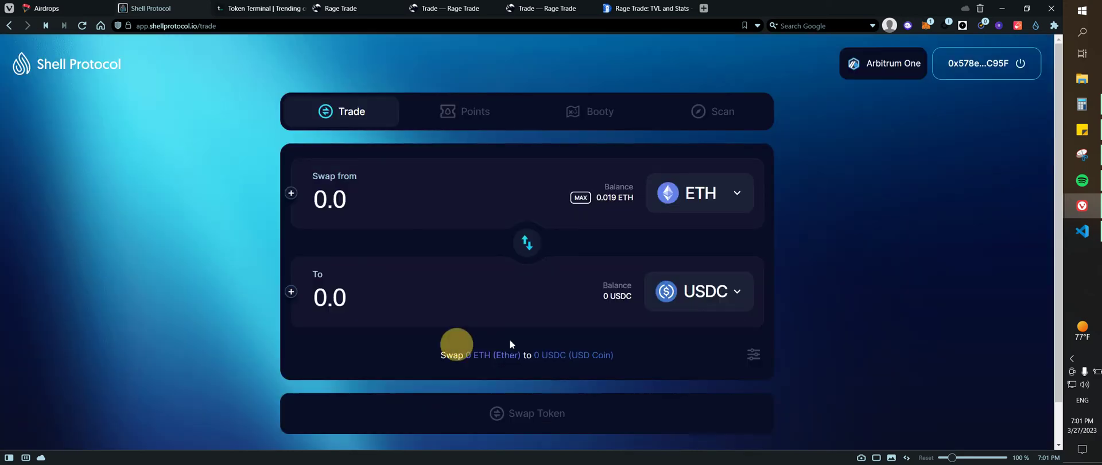
click(449, 285)
text(21)
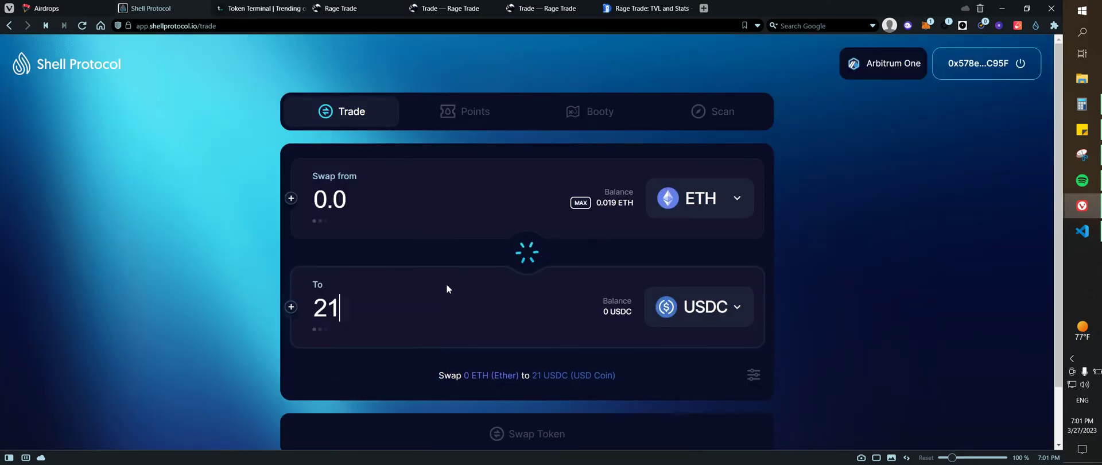
- Submit and confirm the ETH to USDC trade, approve it in MetaMask, and dismiss the follow-up wallet request
scroll(820, 297, down, 2)
click(618, 367)
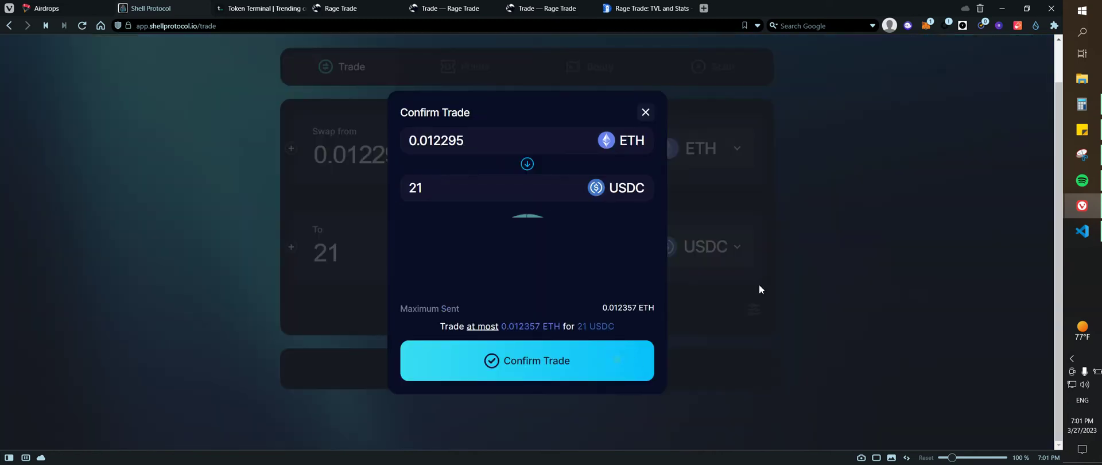
click(578, 383)
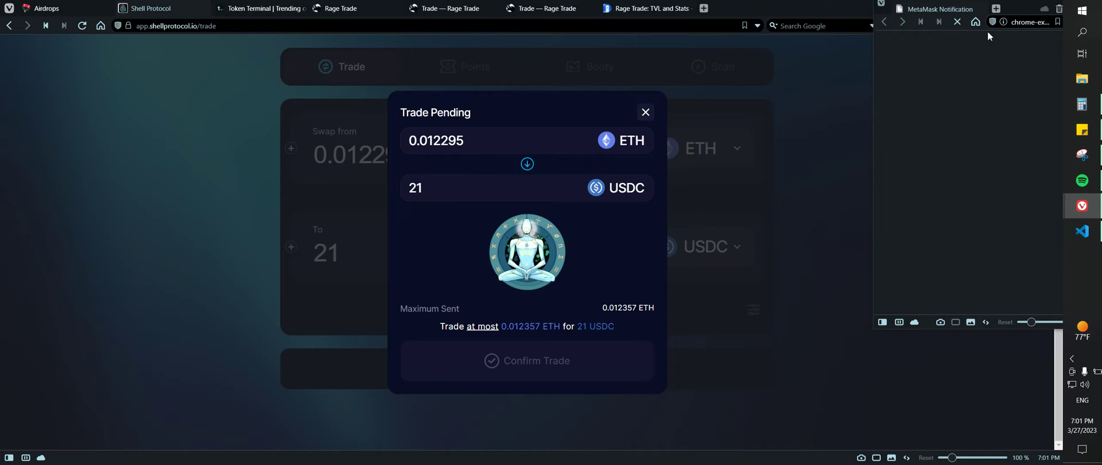
drag(1011, 8, 805, 51)
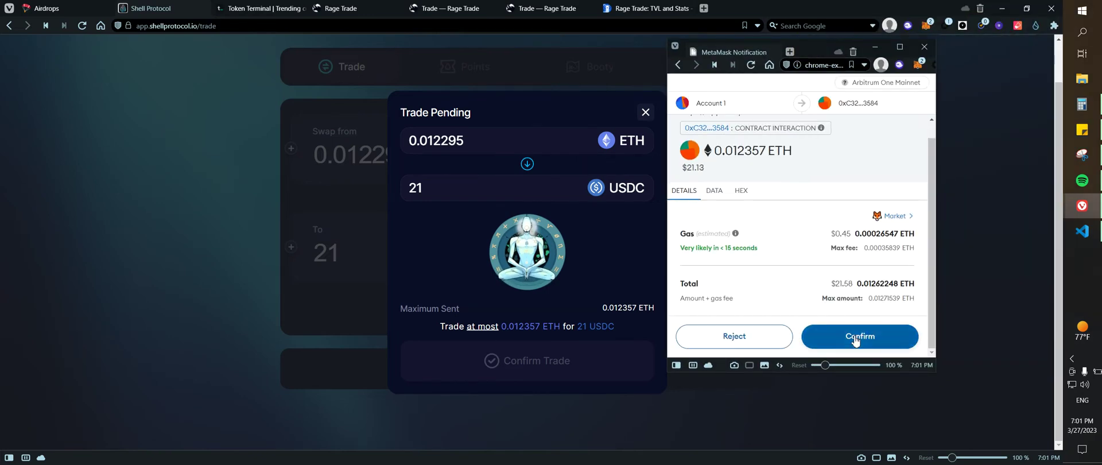
click(860, 336)
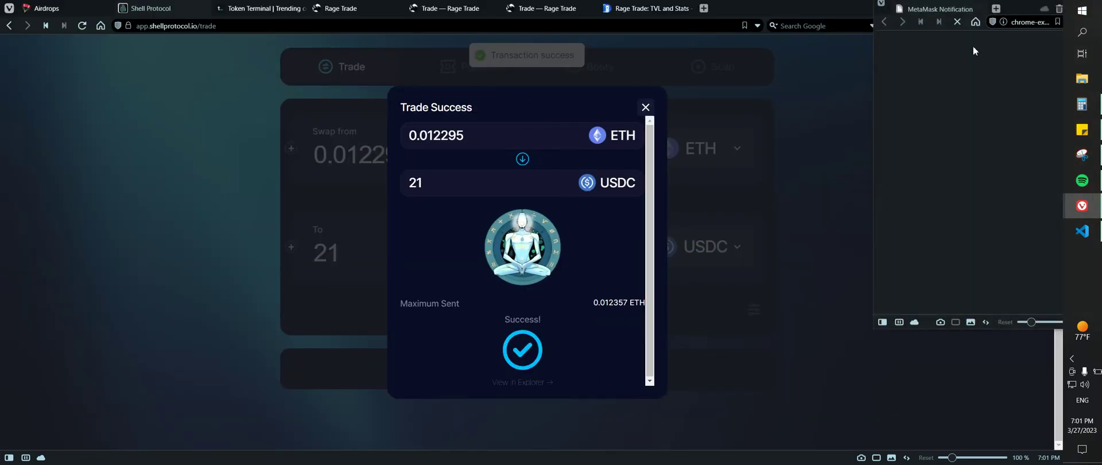
drag(1014, 8, 901, 38)
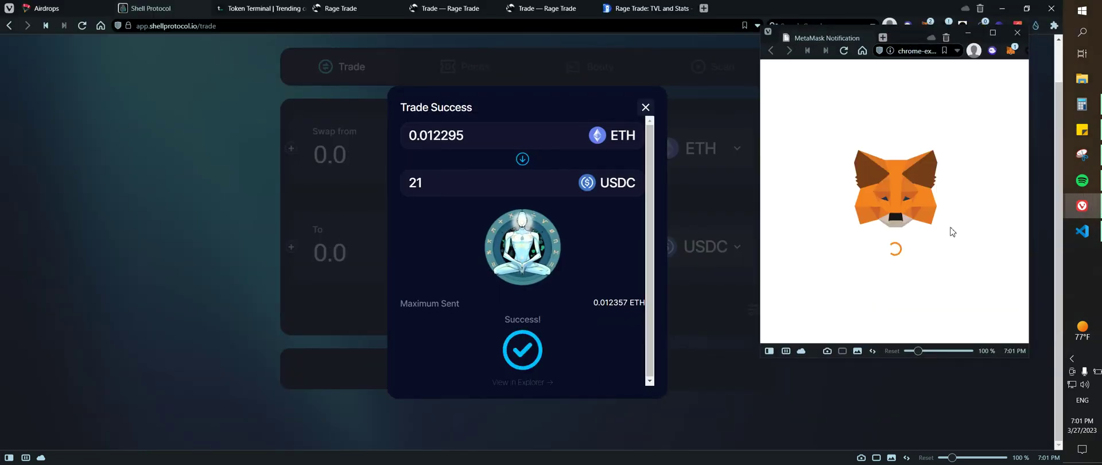
click(867, 328)
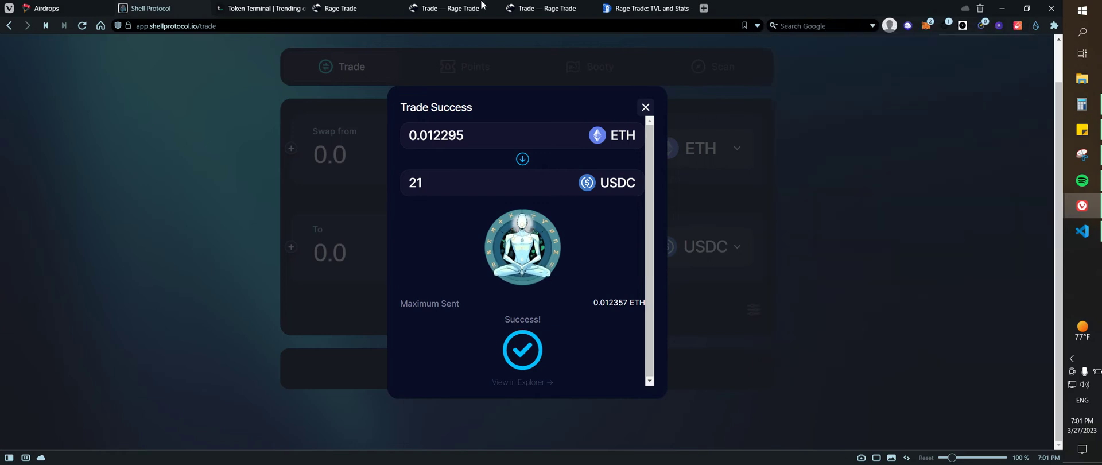
- Deposit 21 USDC into the Rage Trade account and confirm the deposit transaction in MetaMask
click(467, 6)
scroll(919, 270, down, 2)
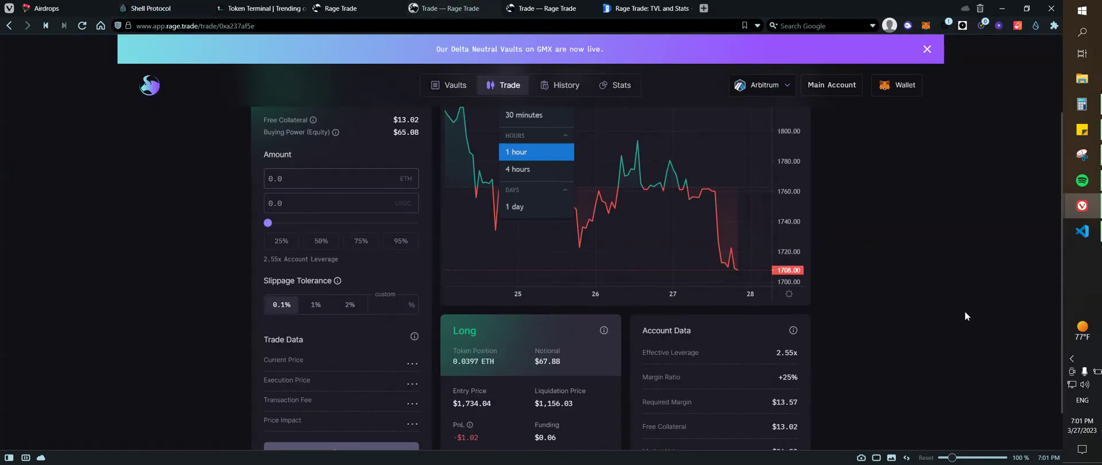
scroll(942, 321, up, 2)
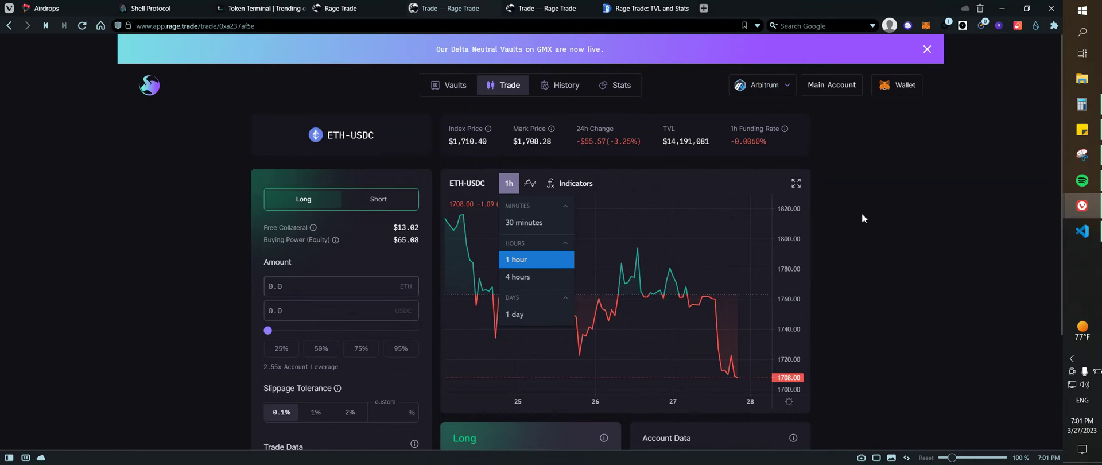
click(893, 94)
click(879, 119)
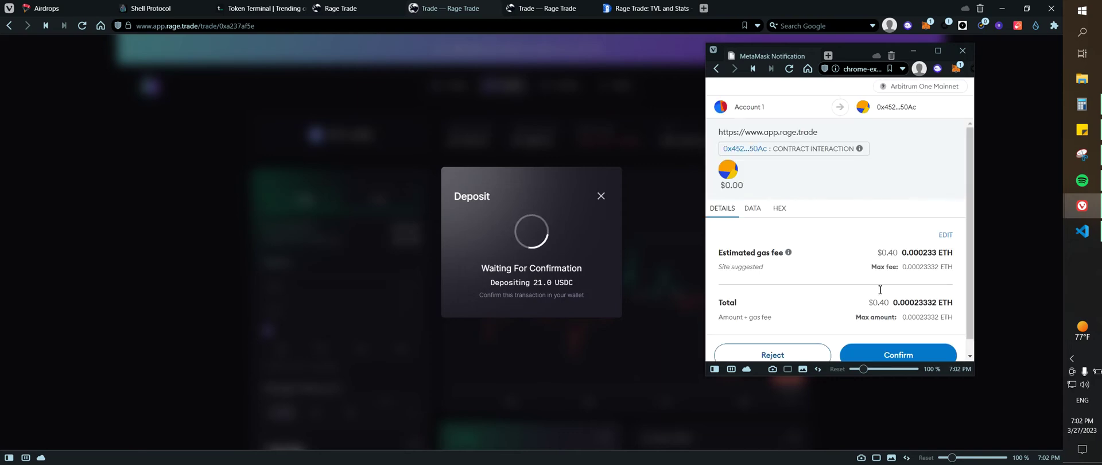
scroll(881, 293, down, 1)
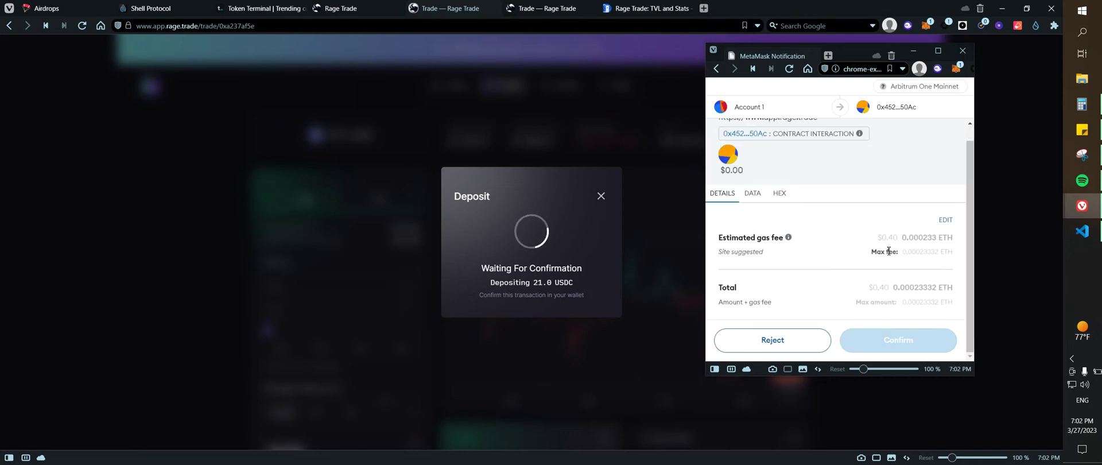
click(888, 339)
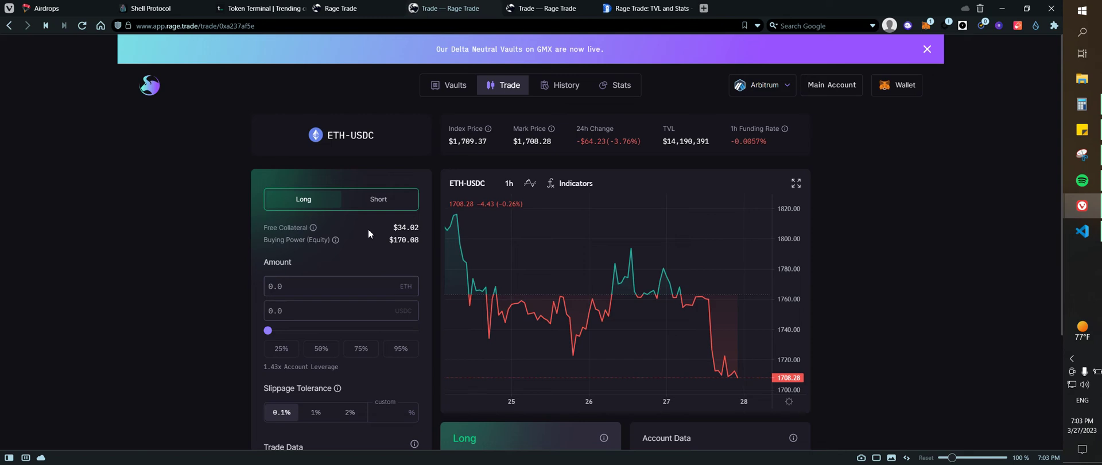
- Set the amount of the long ETH-USDC trade to 20 USDC
scroll(851, 307, down, 3)
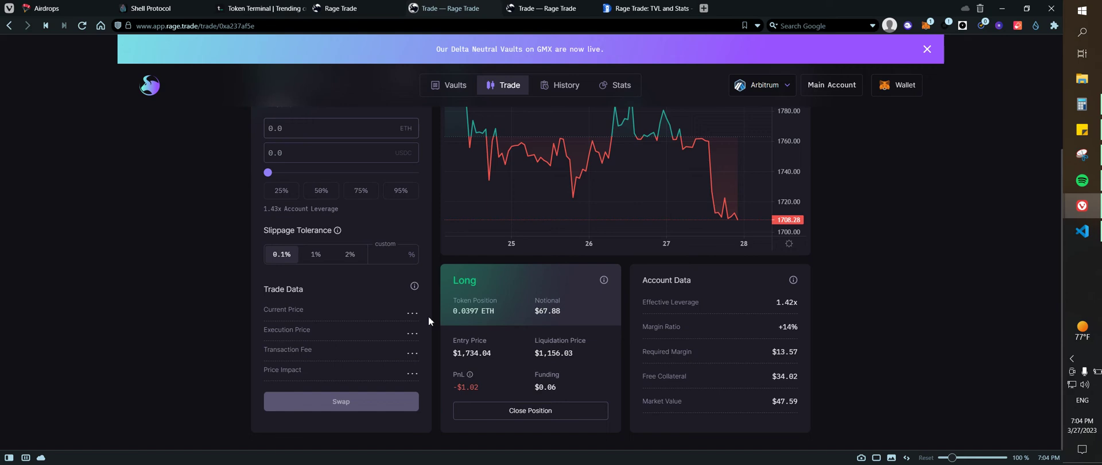
scroll(218, 311, up, 3)
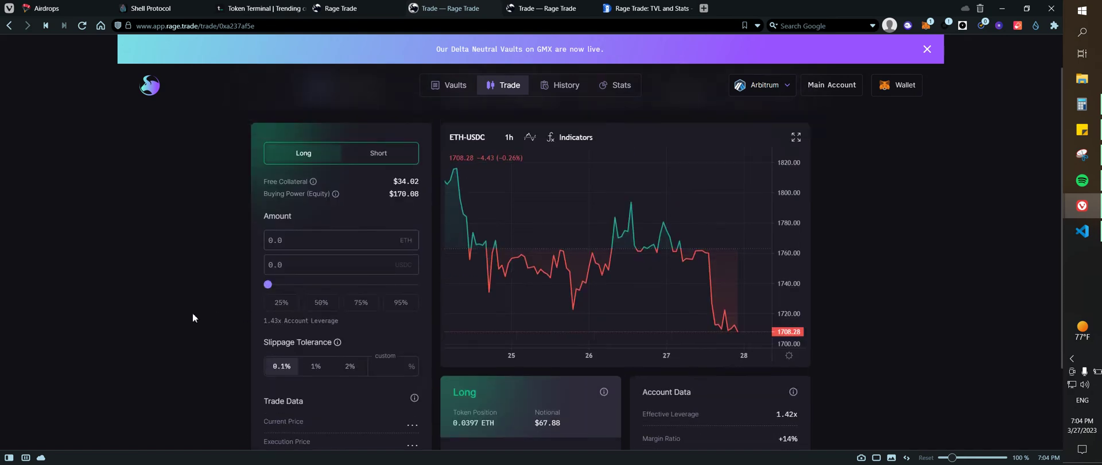
click(279, 292)
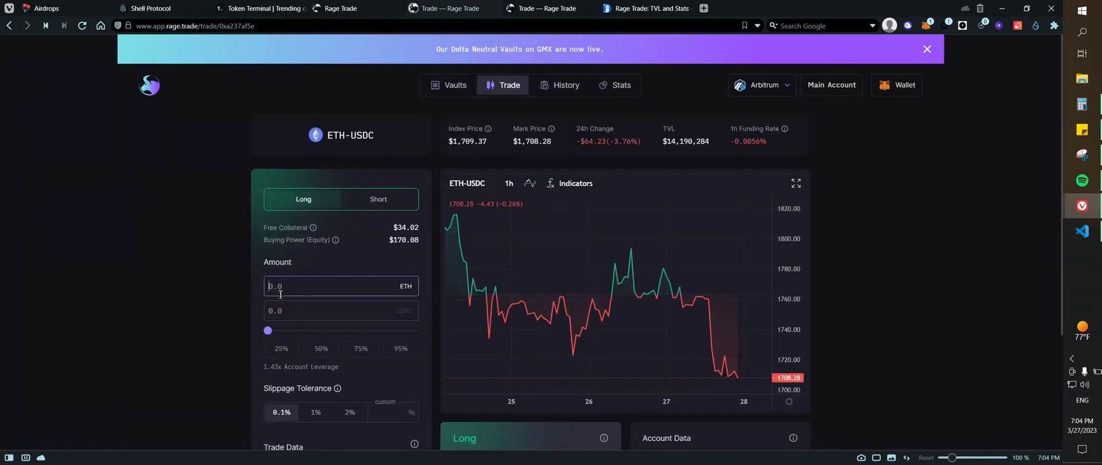
click(297, 312)
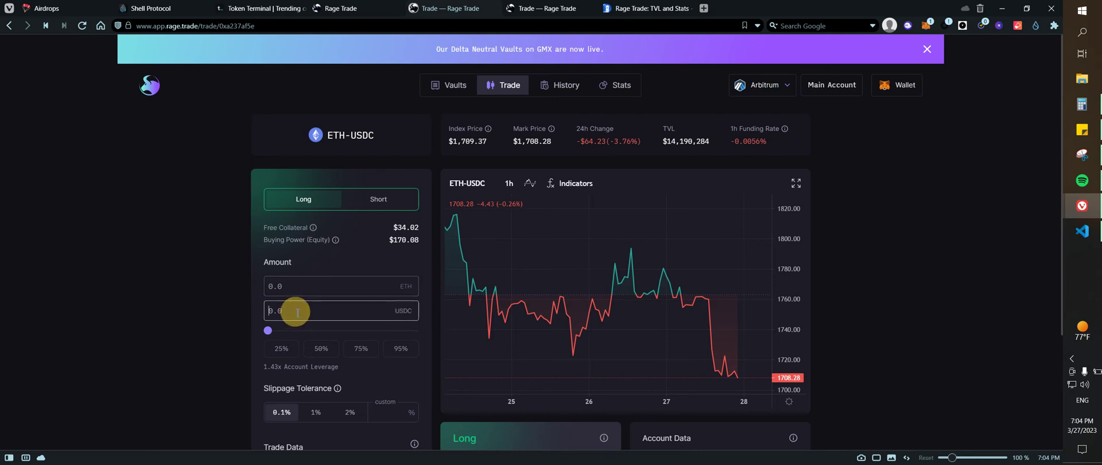
text(20)
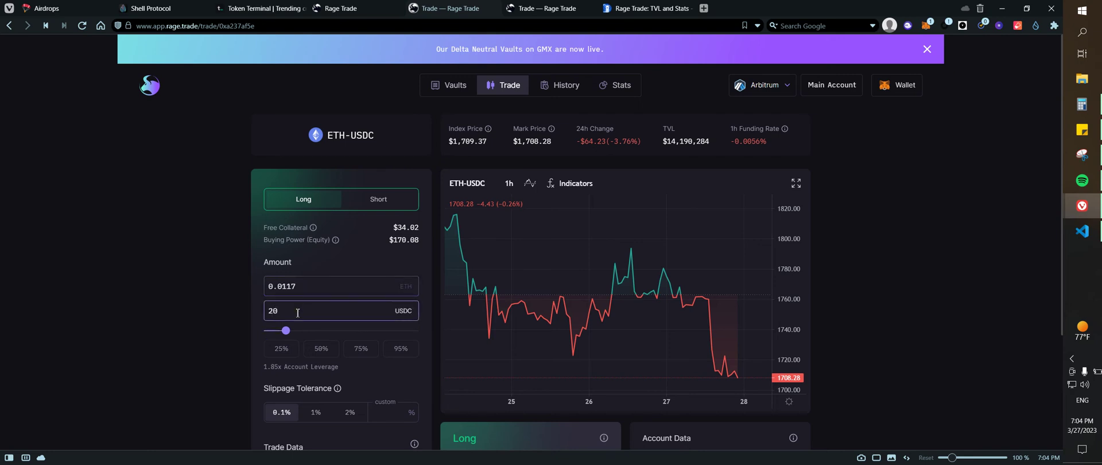
- Submit the 20 USDC long ETH-USDC trade, confirm the transaction in MetaMask, and dismiss the submission notice
scroll(354, 380, down, 1)
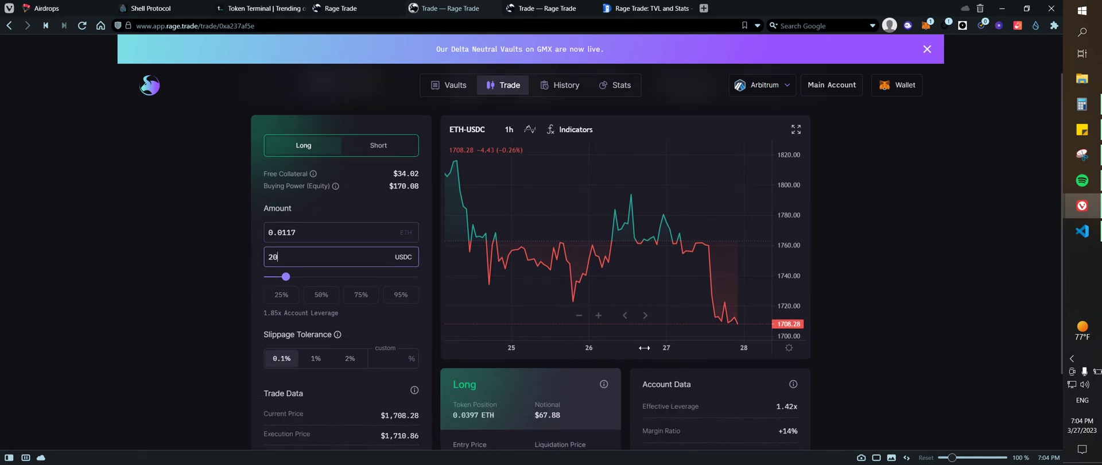
scroll(644, 345, down, 1)
scroll(388, 367, down, 2)
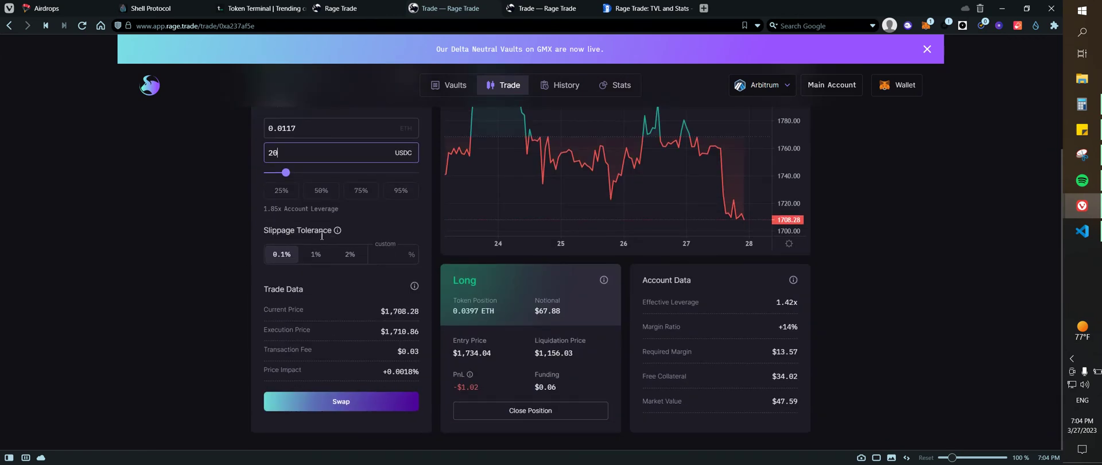
click(347, 406)
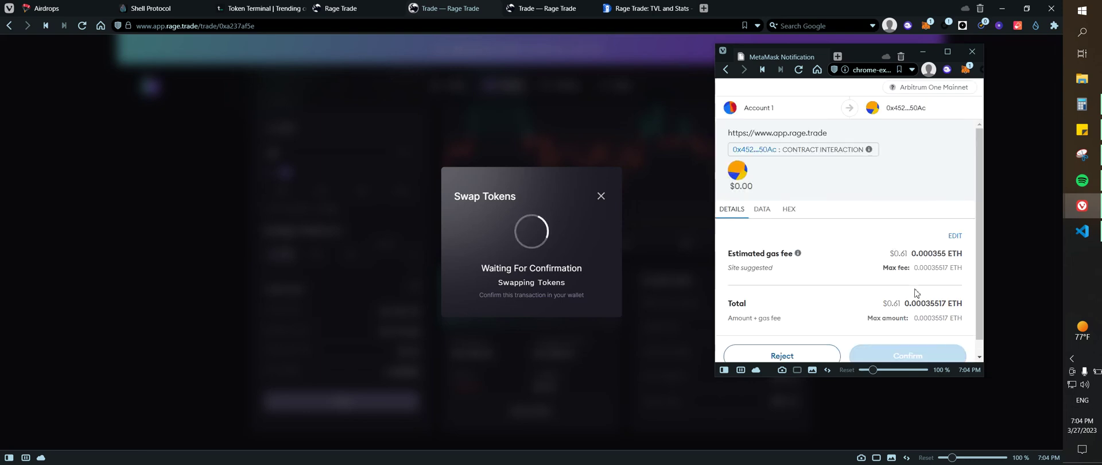
scroll(919, 287, down, 1)
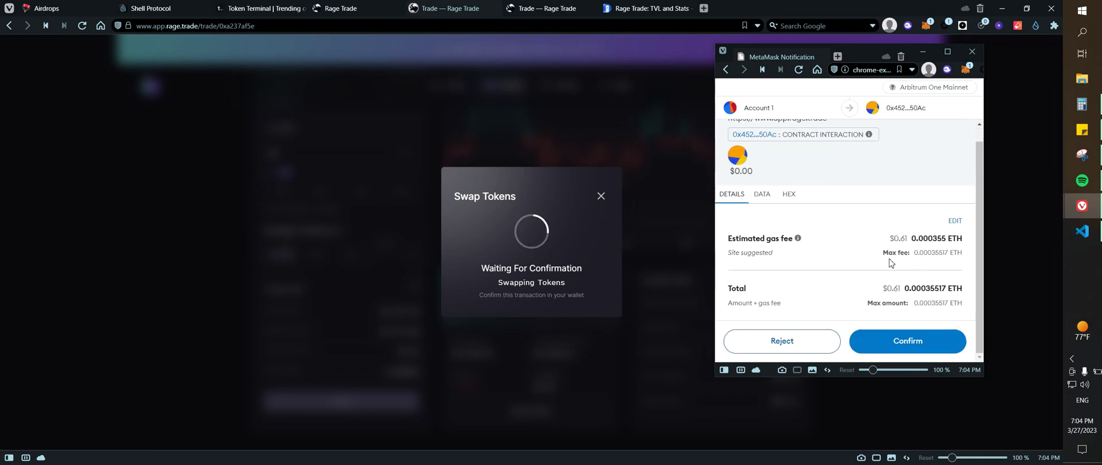
click(909, 344)
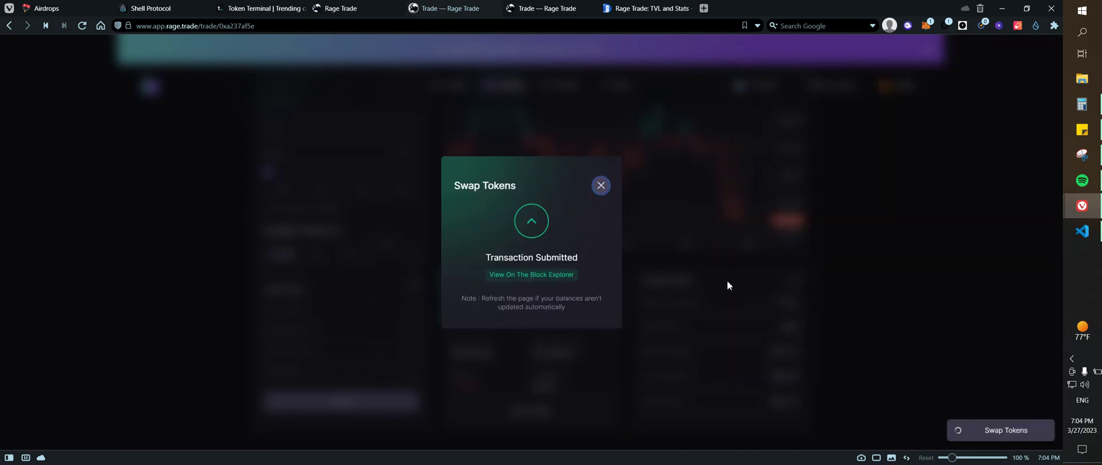
click(600, 183)
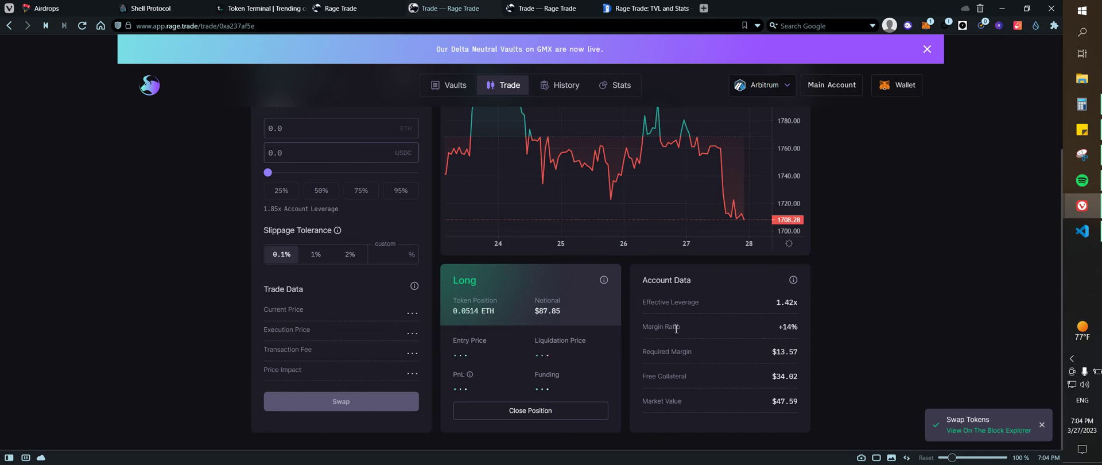
- Review the ETH-USDC long position's details, the account data and the market statistics on the trade page
scroll(509, 298, up, 3)
scroll(941, 275, down, 3)
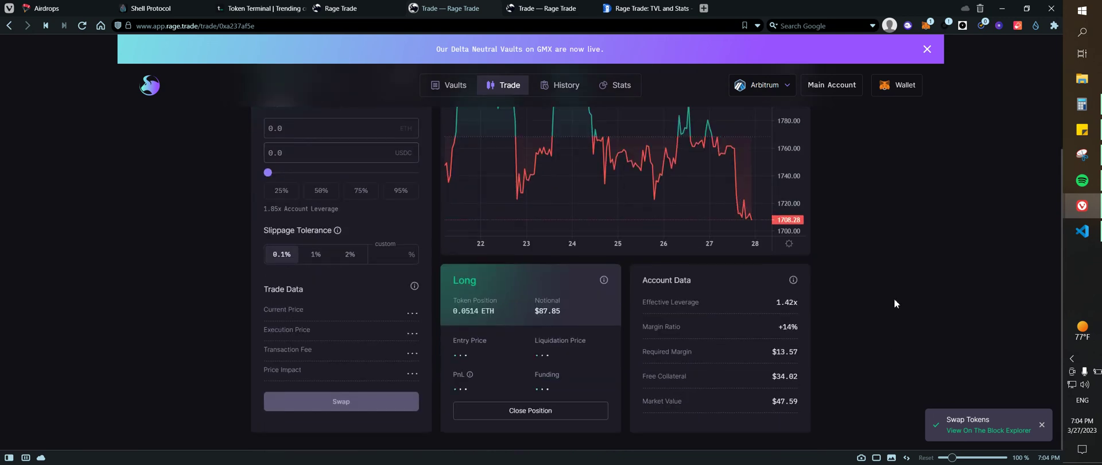
scroll(296, 209, up, 3)
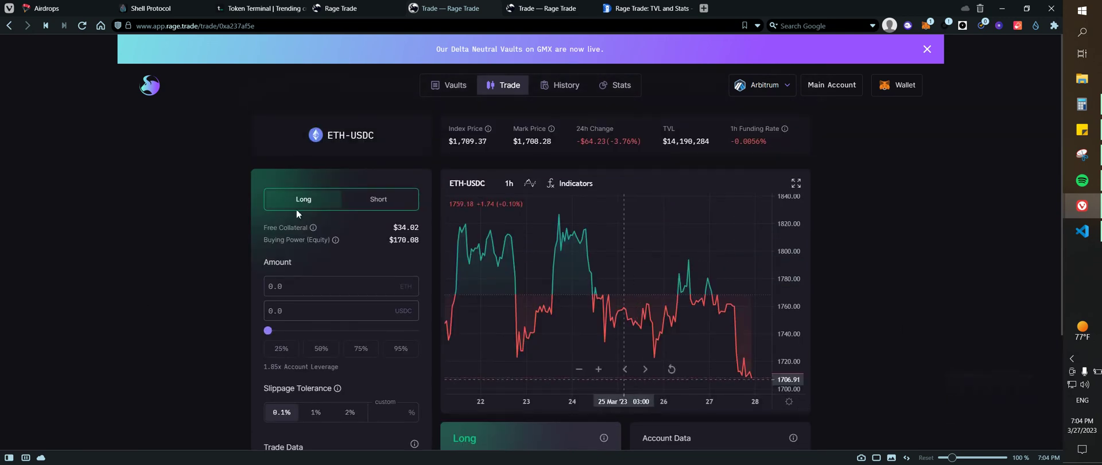
scroll(425, 282, down, 3)
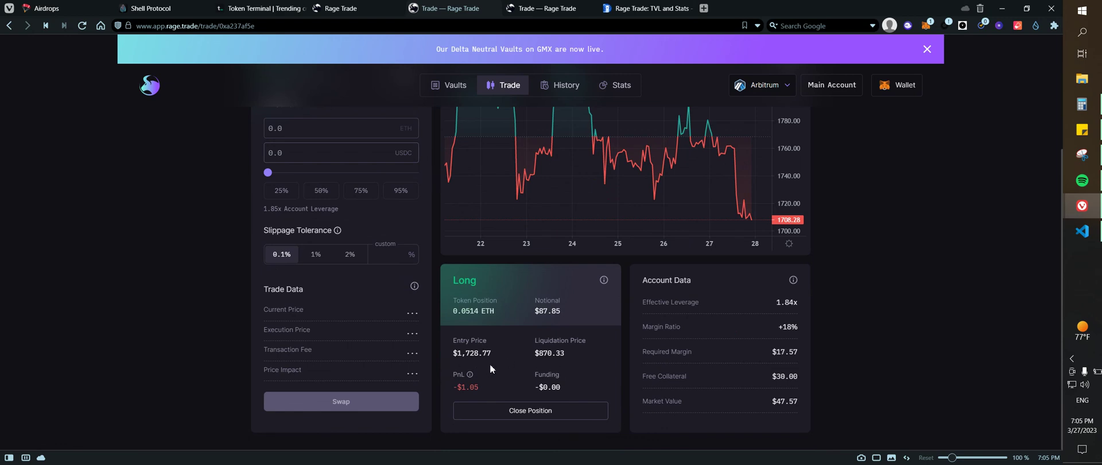
scroll(815, 310, up, 3)
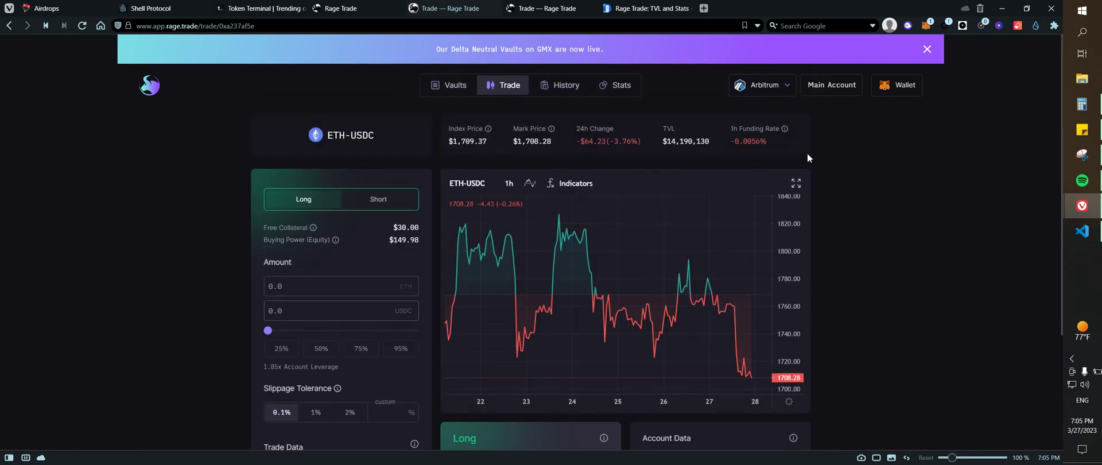
mouse_move(787, 130)
- Go to the vaults page and inspect the deposit details of the 80-20 tricrypto vault
click(451, 86)
click(345, 293)
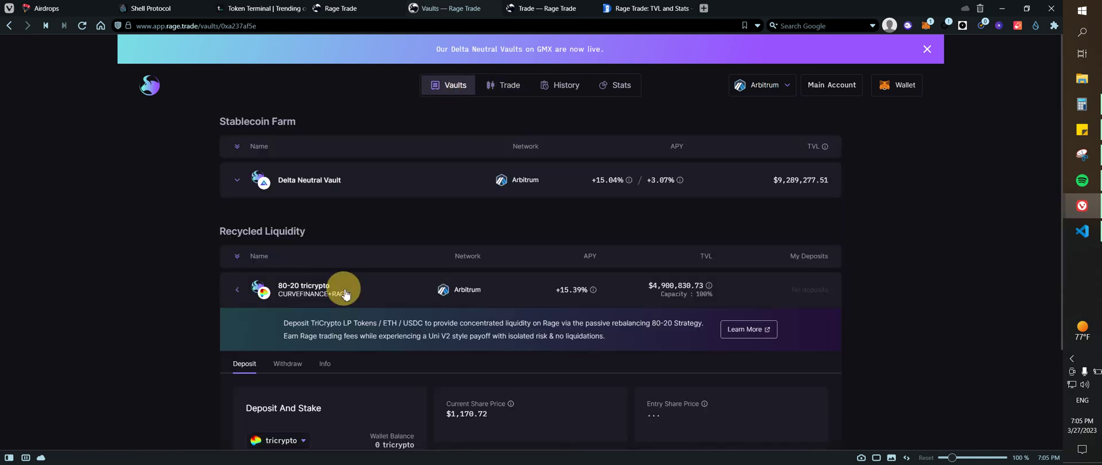
scroll(797, 332, down, 3)
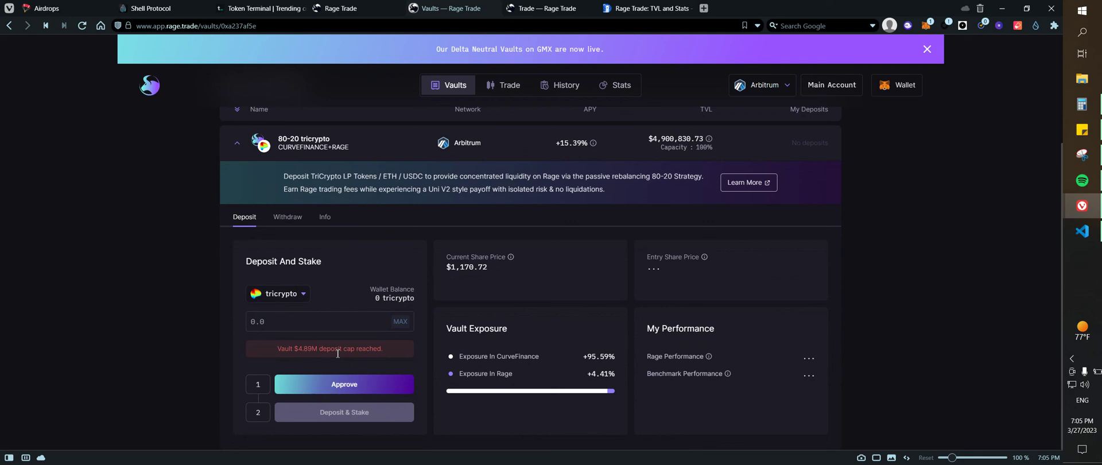
scroll(359, 353, up, 3)
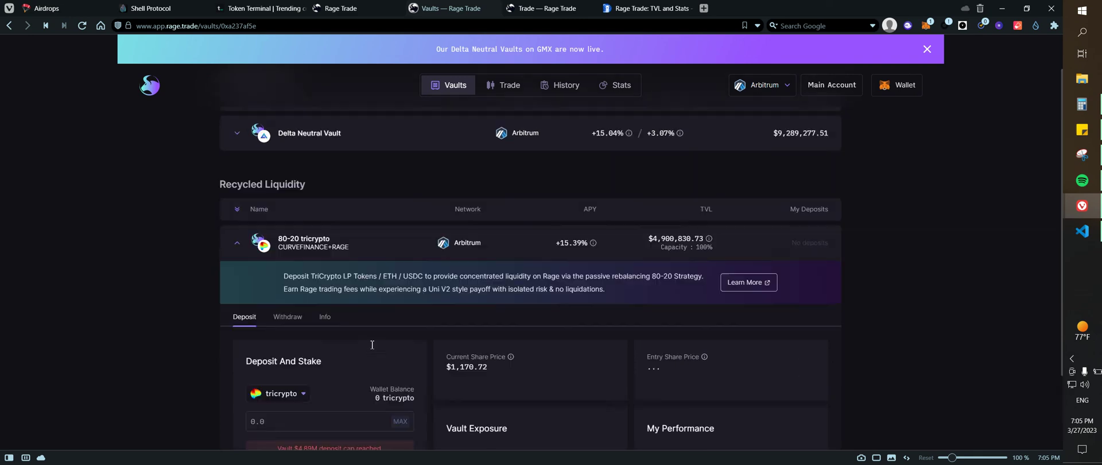
- Inspect the Delta Neutral Vault's Risk-On and Risk-Off deposit details, collapse the vault entries, and return to the trade page
click(321, 180)
scroll(415, 357, down, 5)
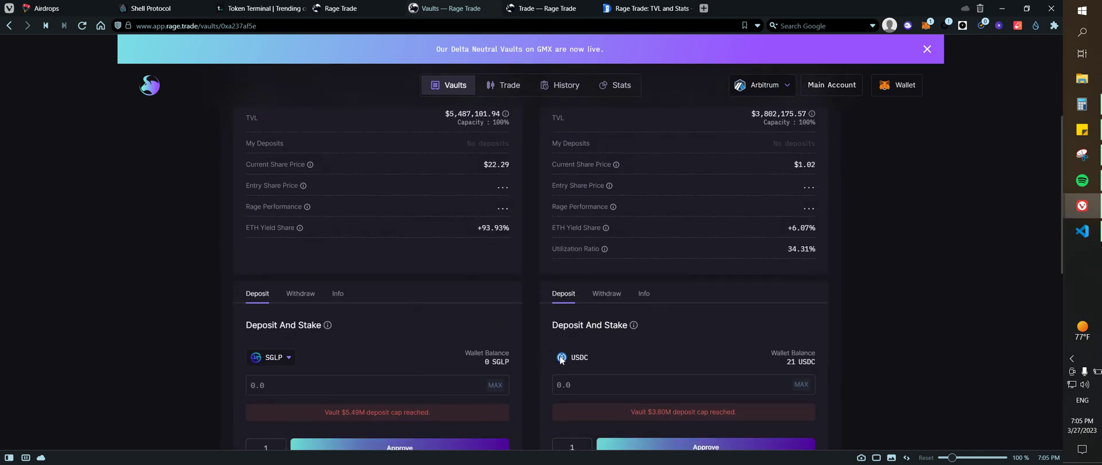
scroll(890, 338, up, 5)
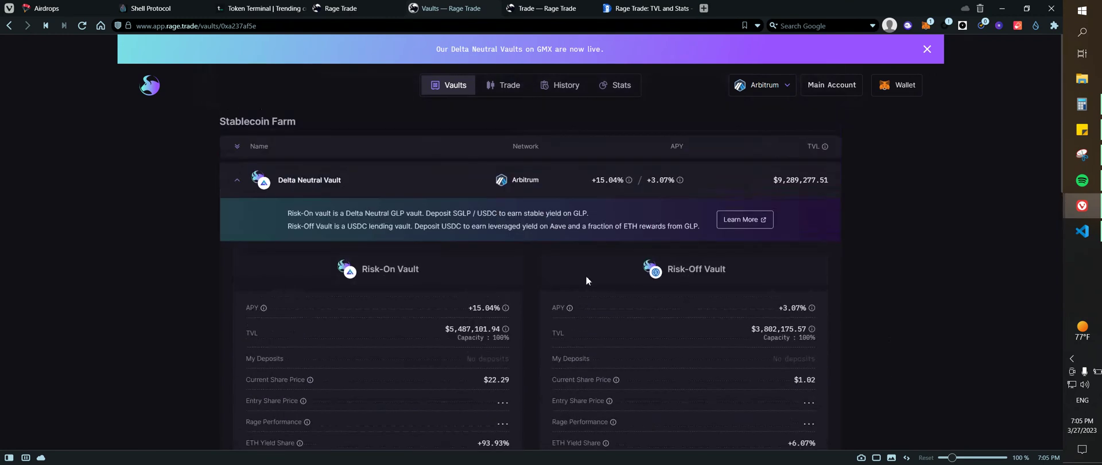
click(283, 170)
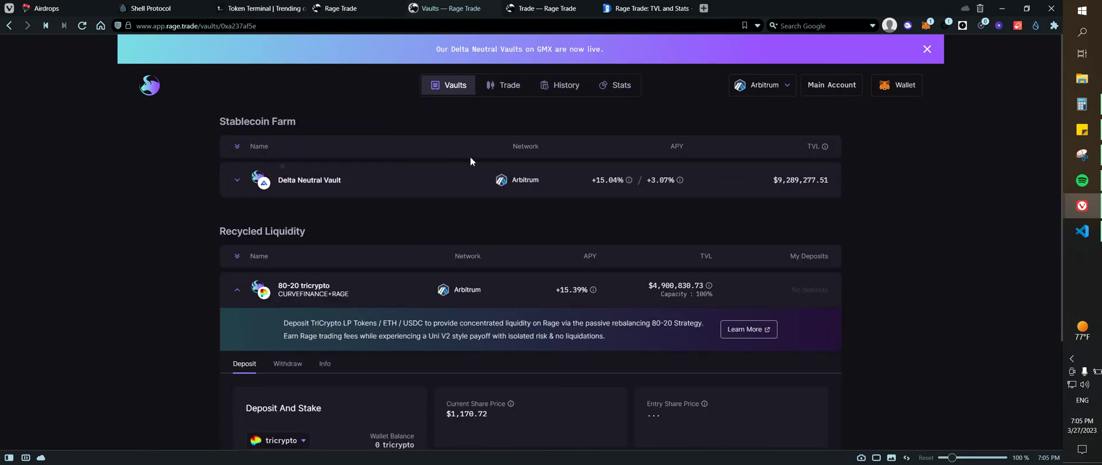
click(291, 299)
click(508, 86)
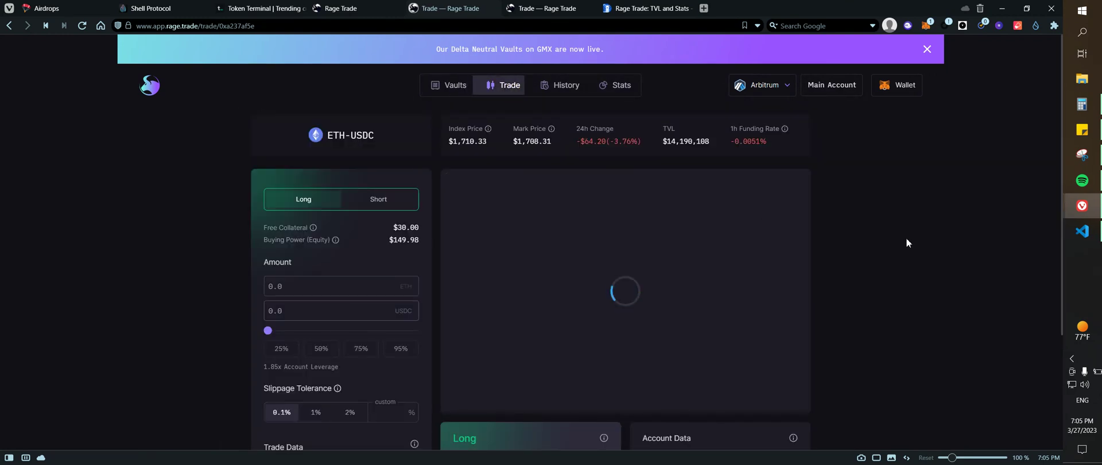